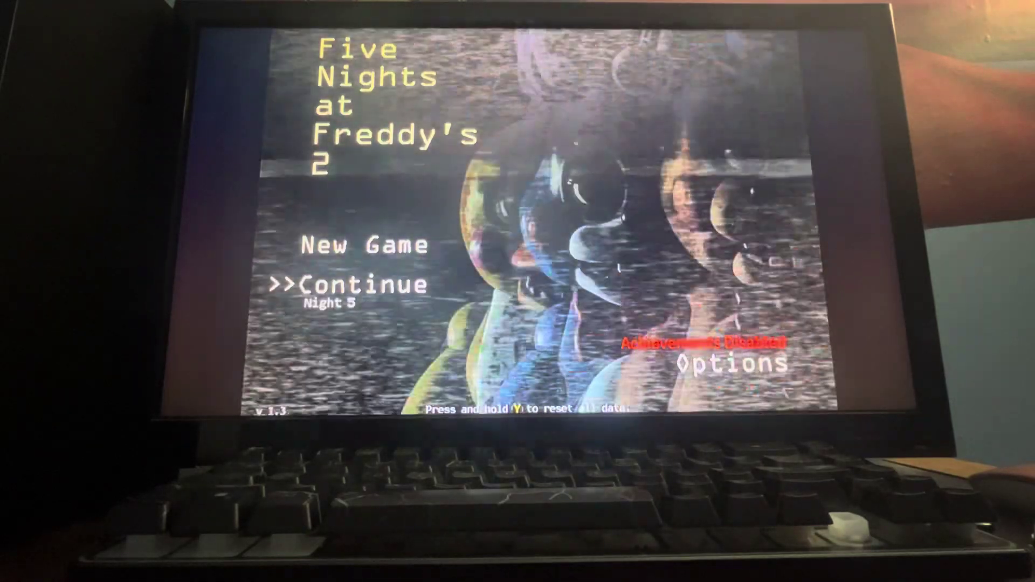
- Bring up the Xbox guide, glance at the friends list, and close it
key("super")
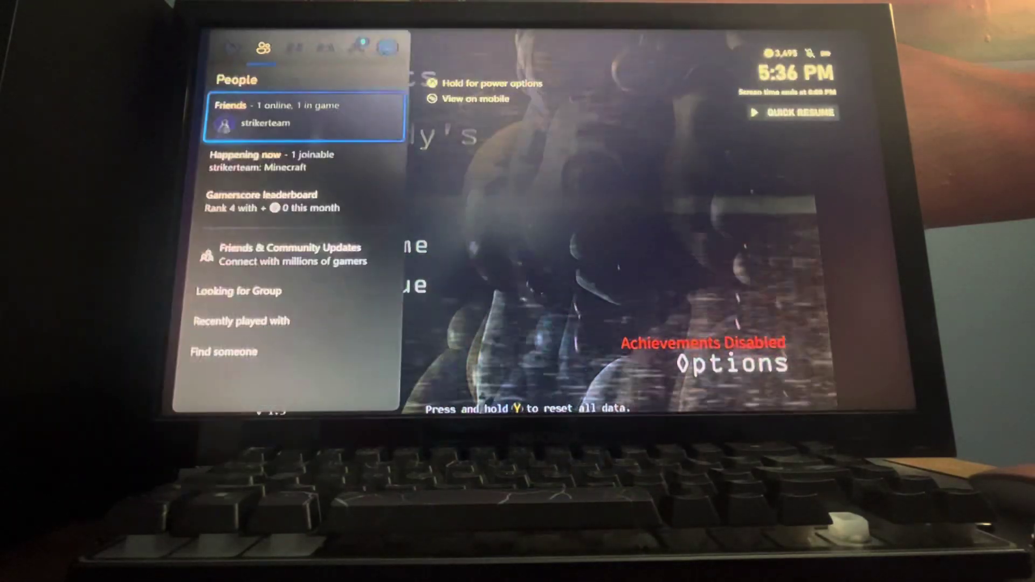
key("Return")
key("Escape")
key("Escape")
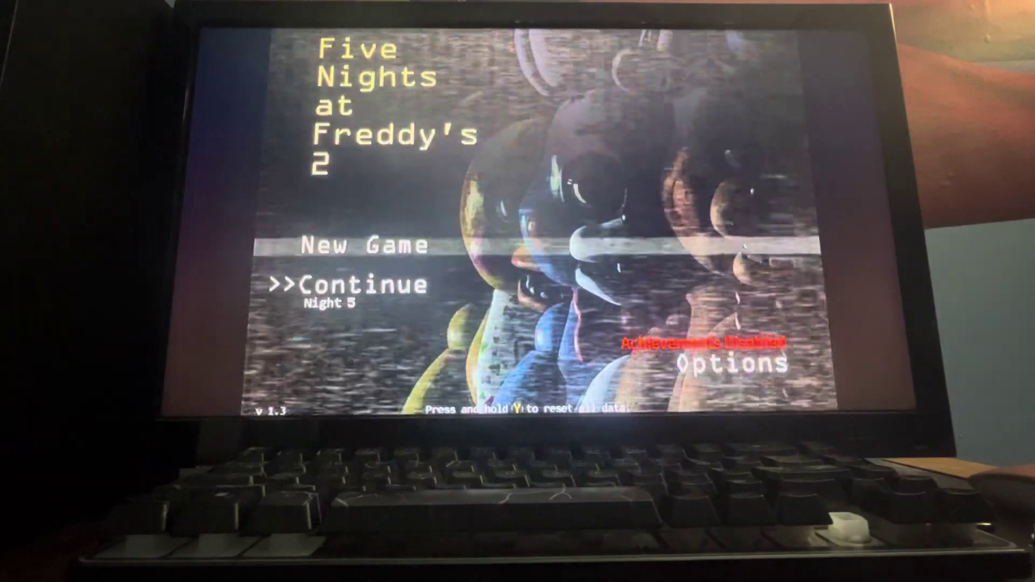
- Select New Game on the title menu and confirm it to start Night 1
key("Return")
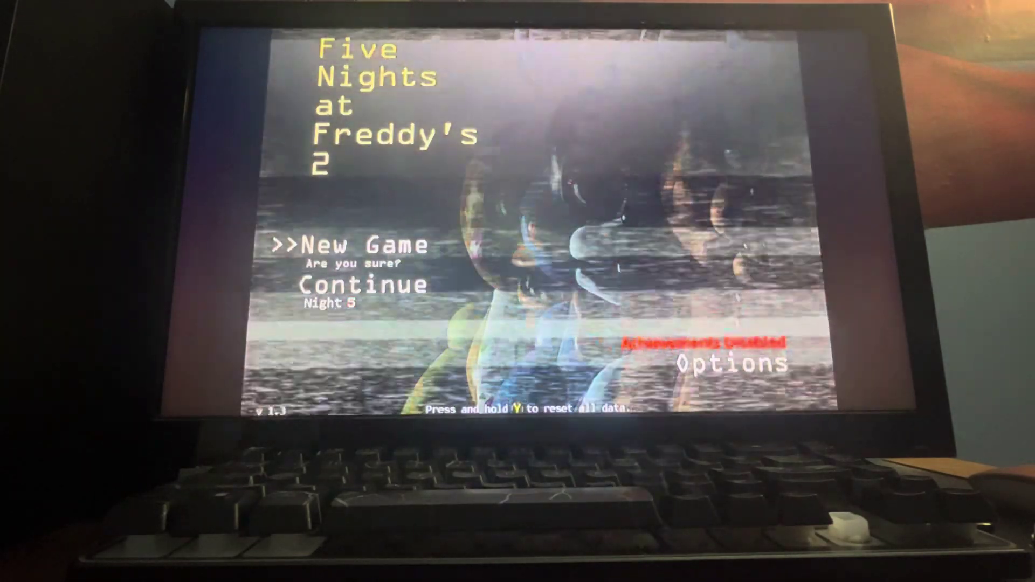
key("Down")
key("Up")
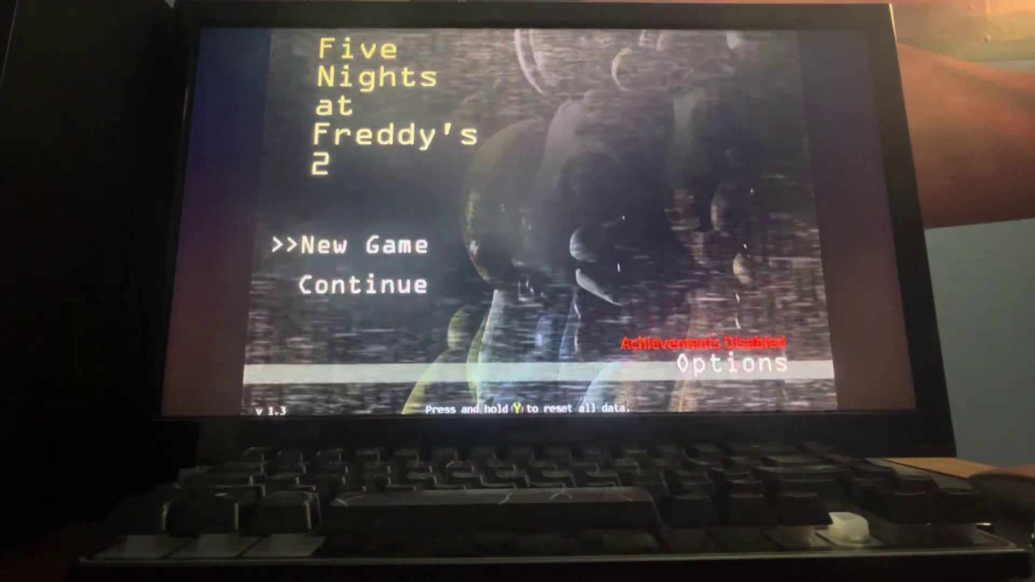
key("Return")
key("Return")
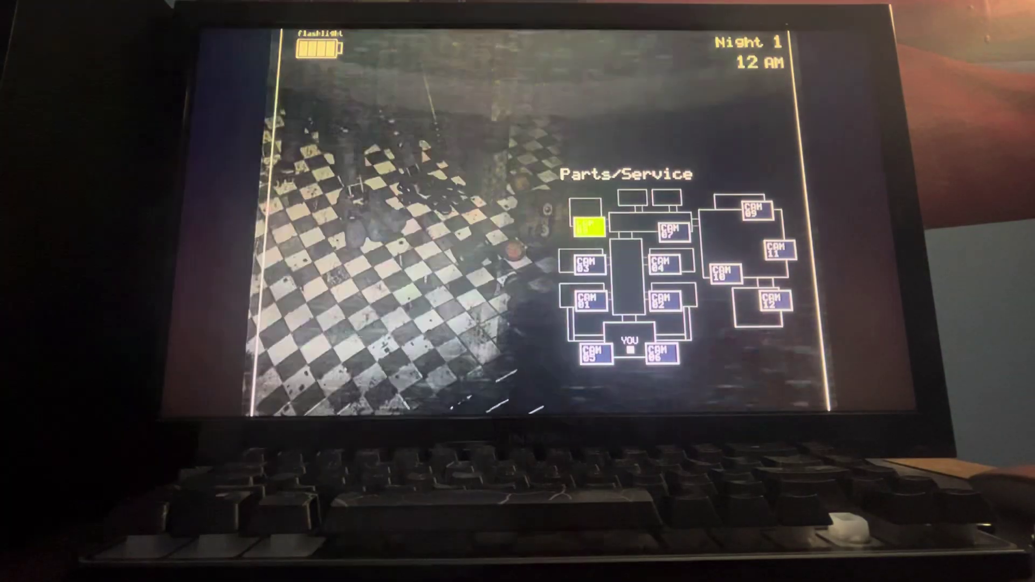
- Cycle through Party Rooms 1, 3 and 4, both air vents, Main Hall and Show Stage
left_click(662, 262)
left_click(587, 300)
left_click(587, 262)
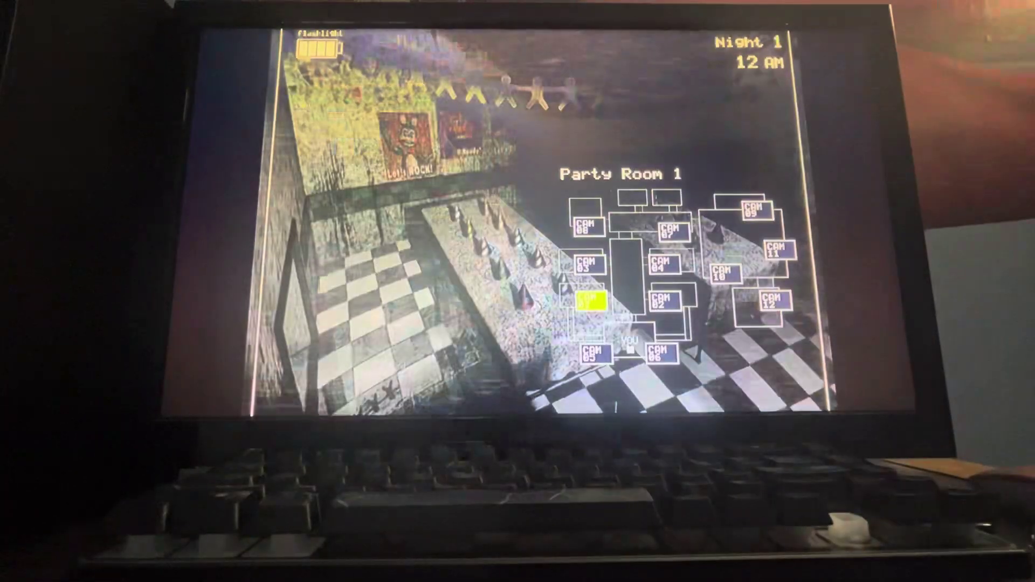
left_click(593, 354)
left_click(661, 354)
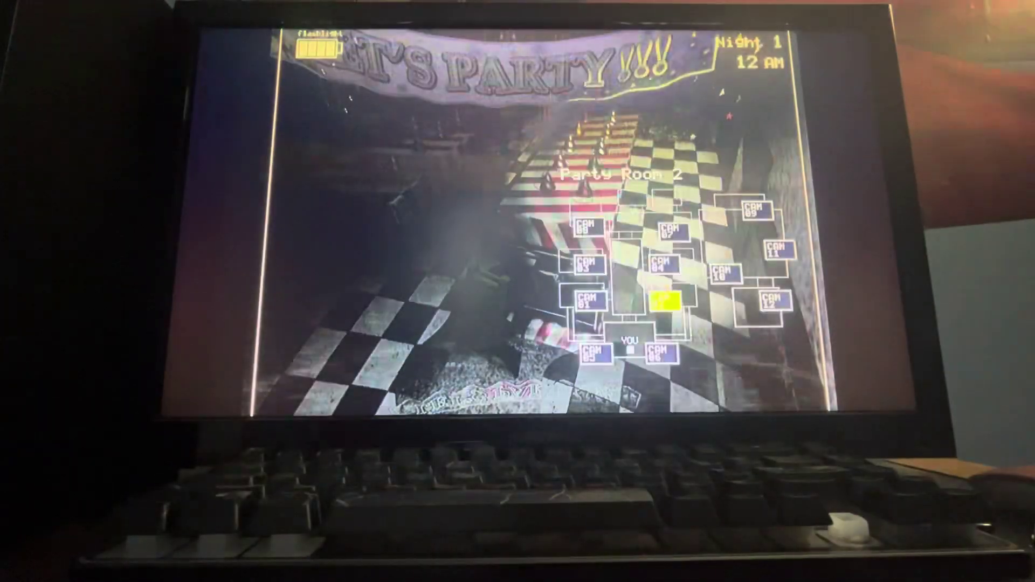
left_click(662, 262)
left_click(669, 231)
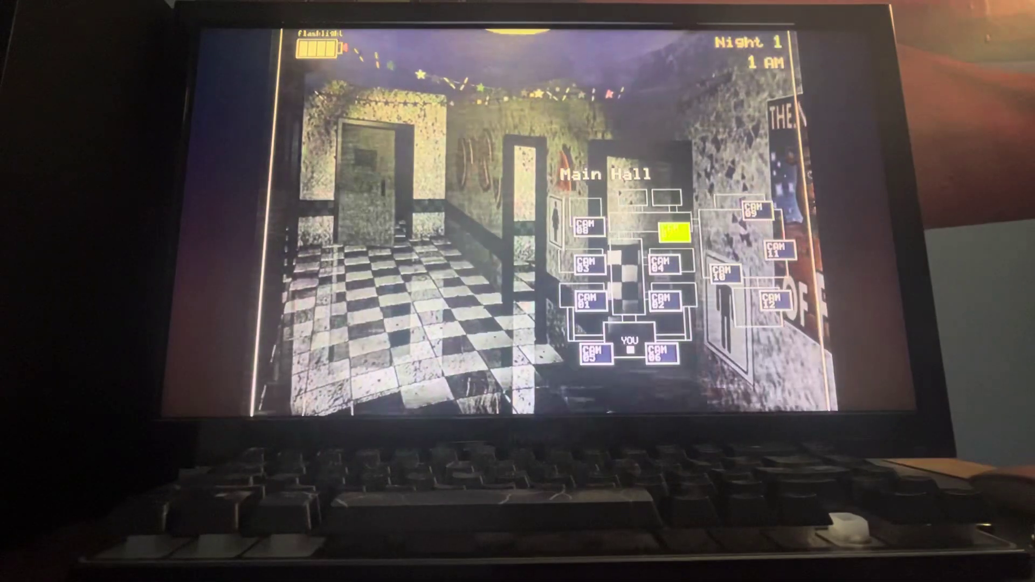
left_click(756, 210)
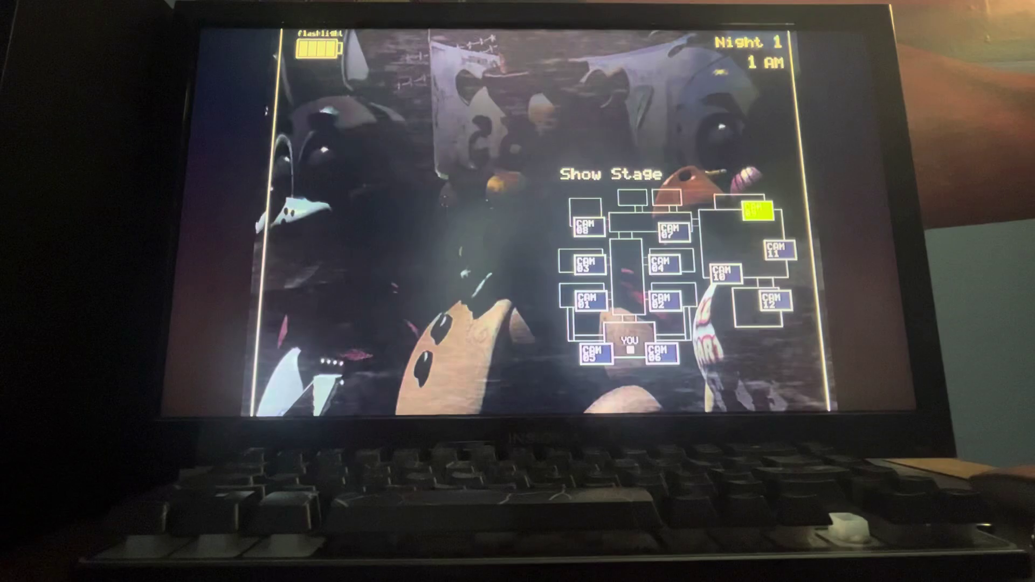
- Check the Prize Corner music box feed, alternating with Show Stage and Game Area
left_click(776, 249)
left_click(756, 209)
left_click(776, 249)
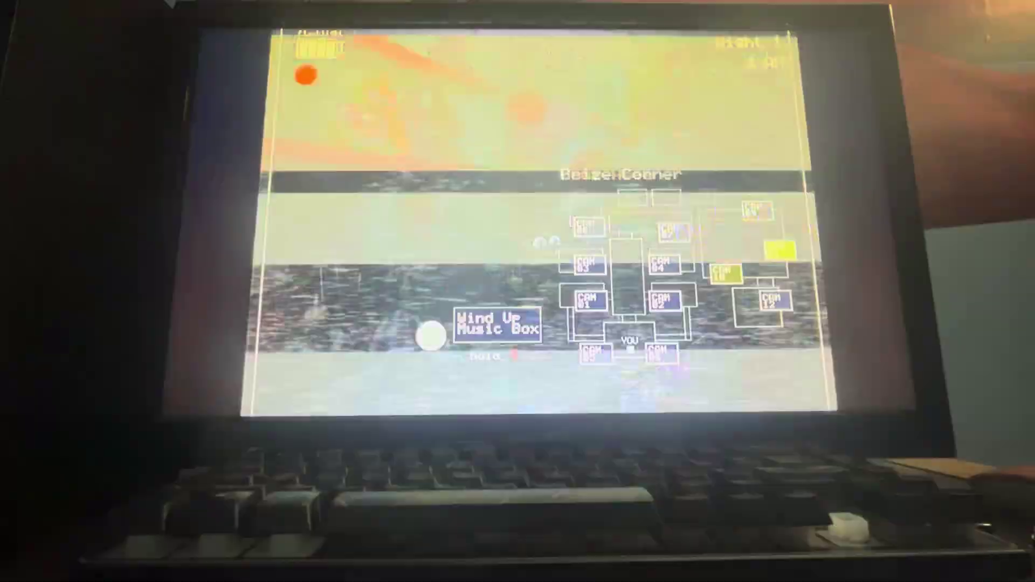
left_click(726, 273)
left_click(776, 249)
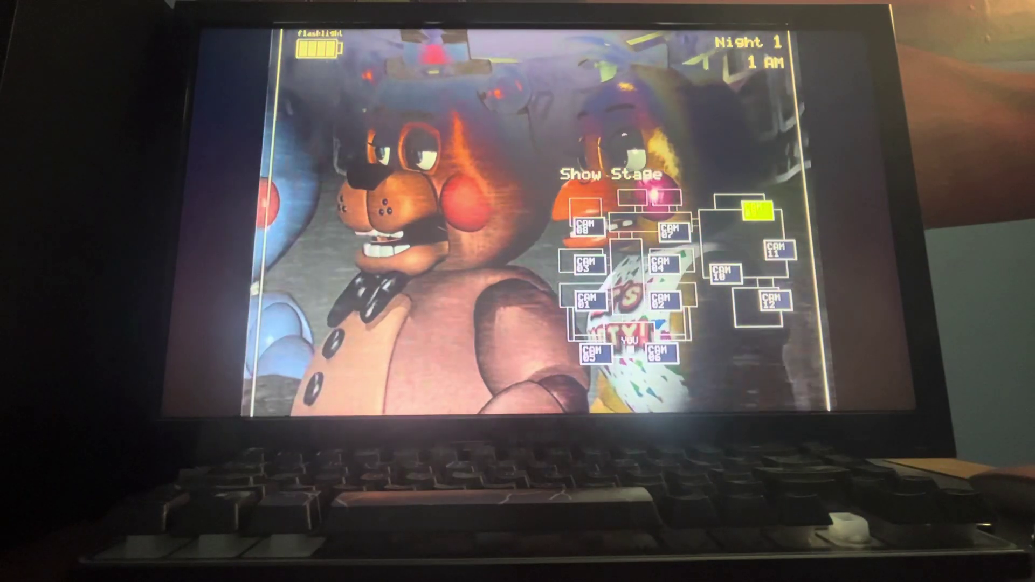
- Flashlight the Parts/Service room after Main Hall, then view Party Room 3
left_click(673, 232)
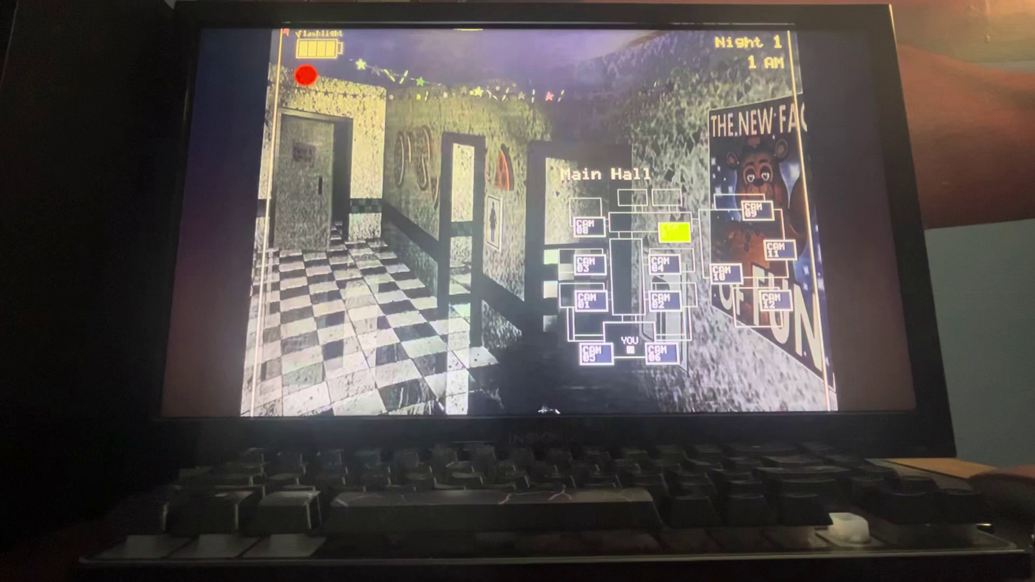
left_click(588, 227)
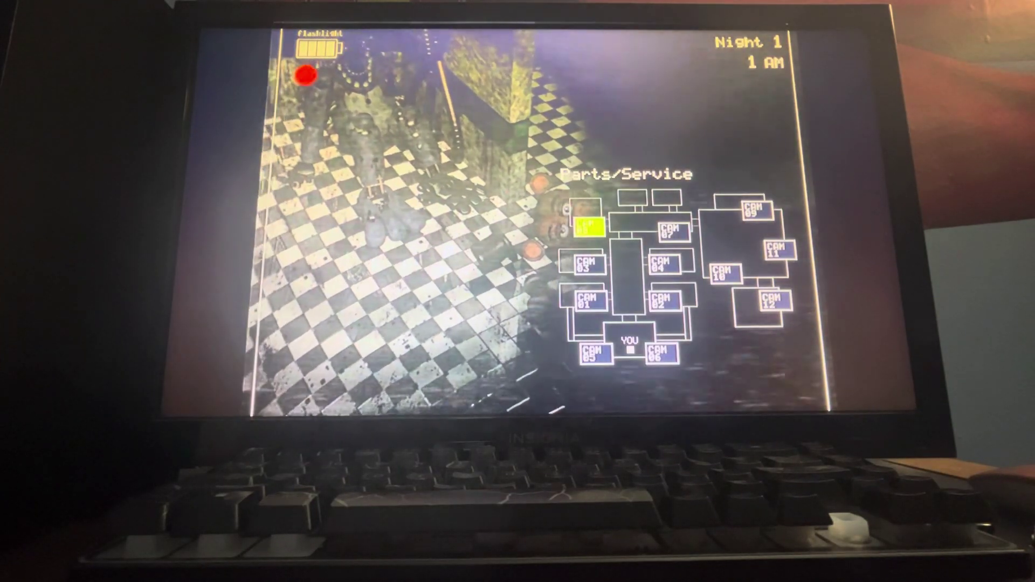
key("ctrl")
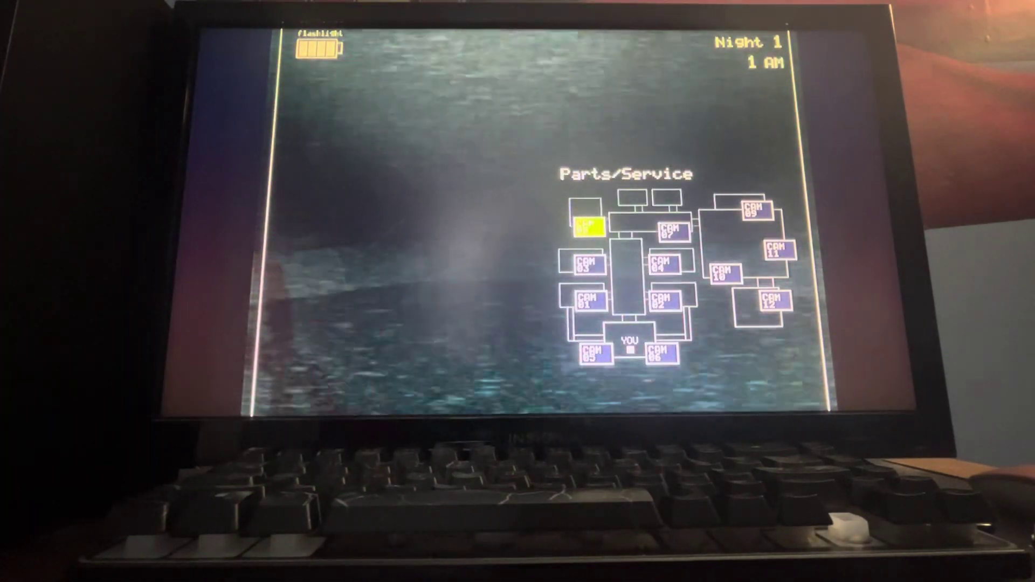
left_click(589, 264)
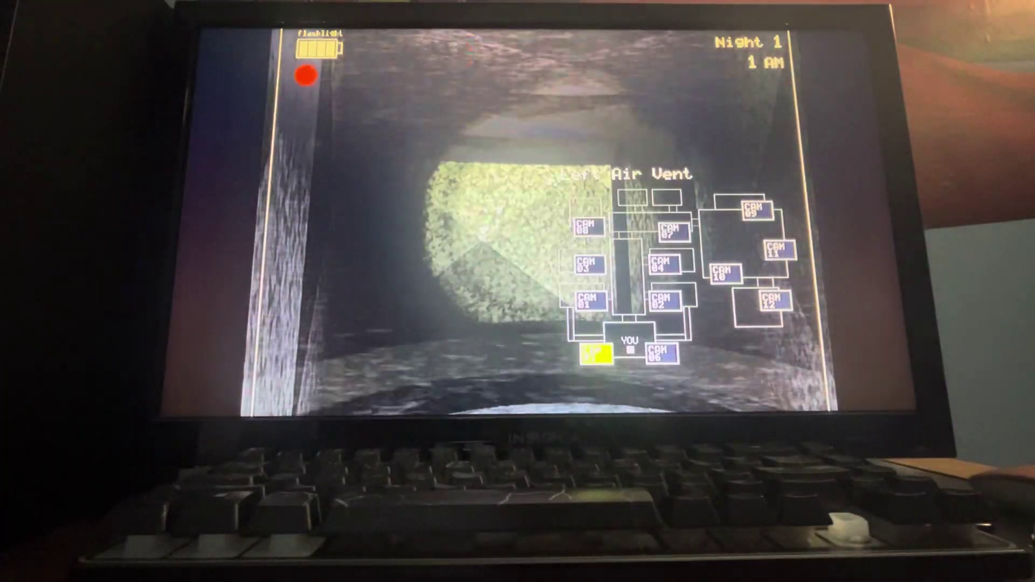
- Re-sweep vents, Main Hall, Game Area and Prize Corner, then lower the monitor with flashlight on
left_click(661, 353)
left_click(670, 232)
left_click(750, 210)
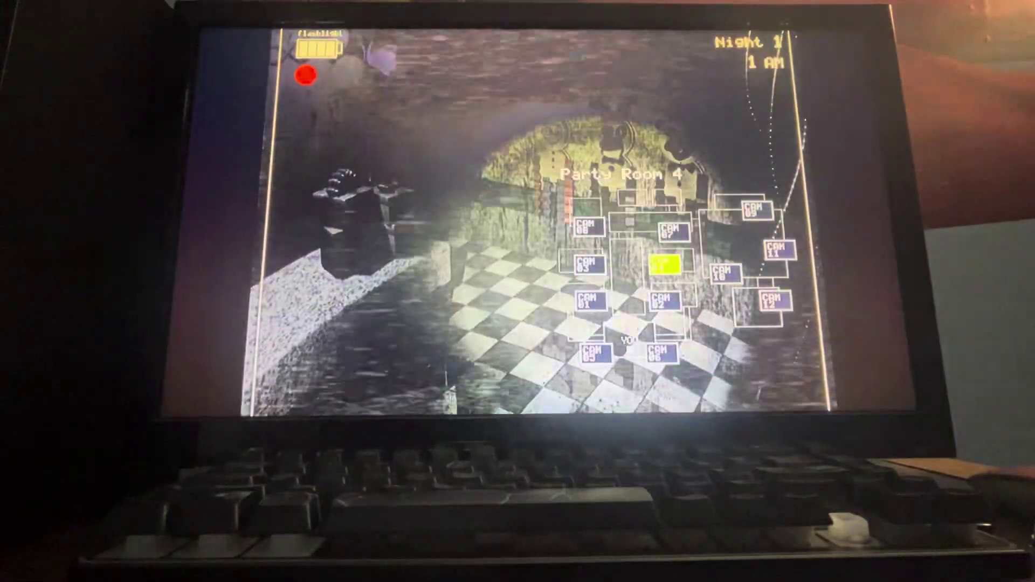
left_click(661, 265)
left_click(775, 249)
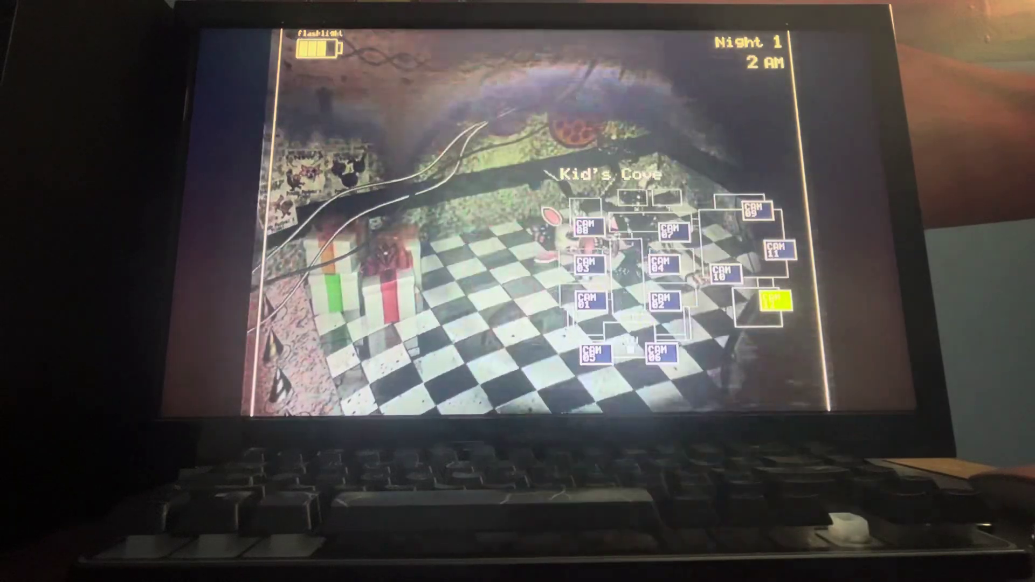
left_click(662, 300)
left_click(670, 232)
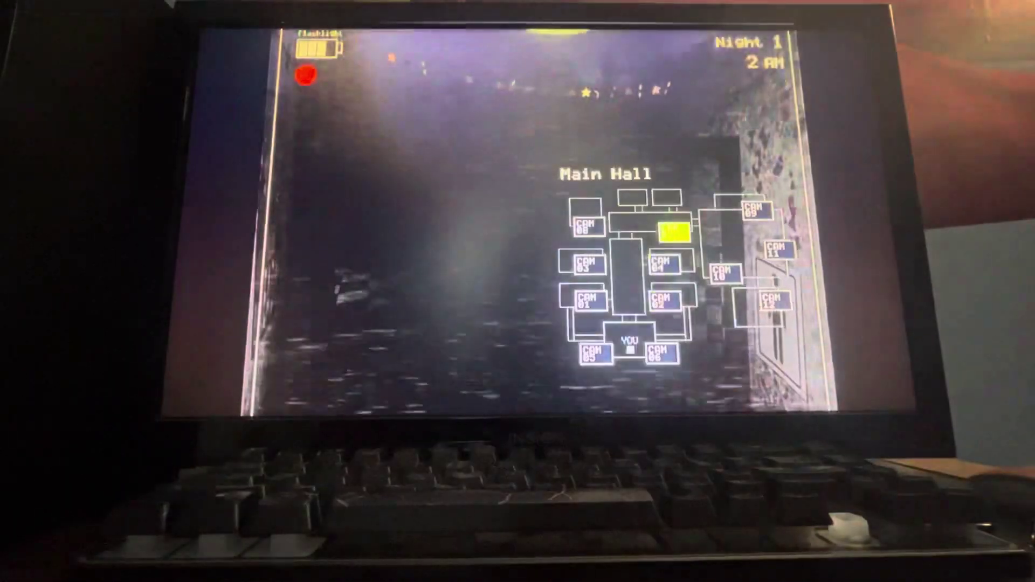
key("s")
key("ctrl")
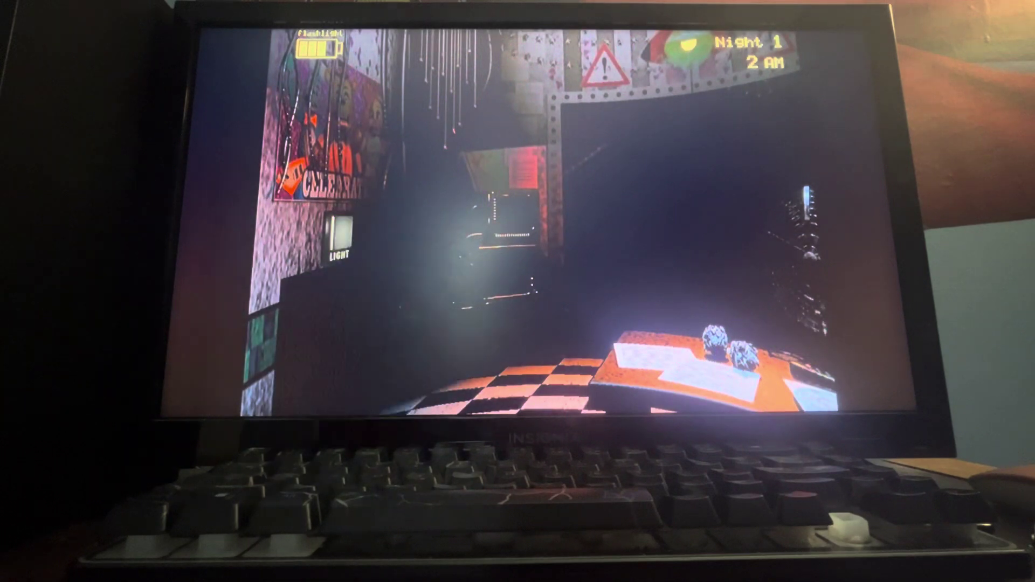
- Check the left vent, raise the monitor, and view Kid's Cove and Main Hall
key("ctrl")
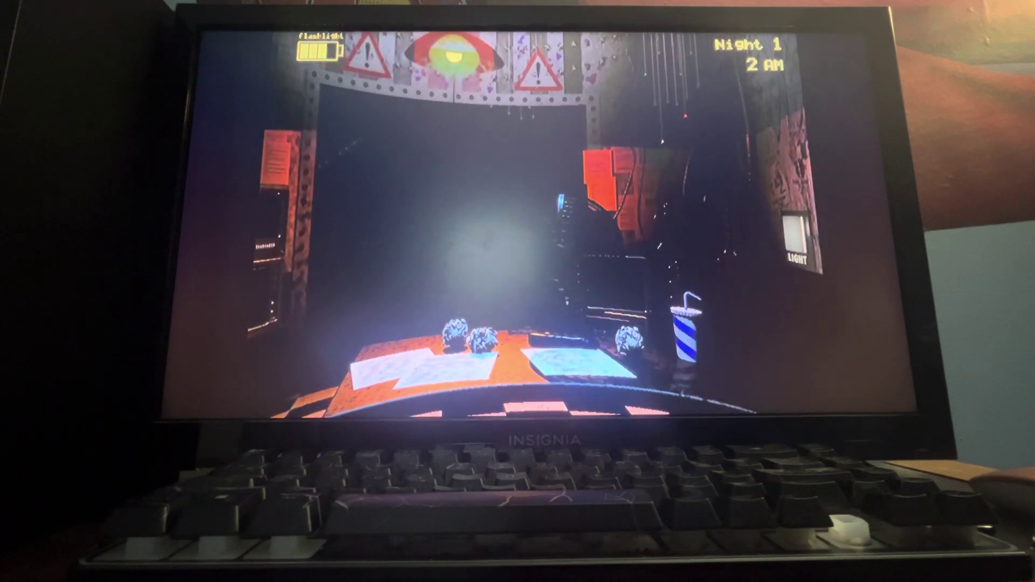
key("s")
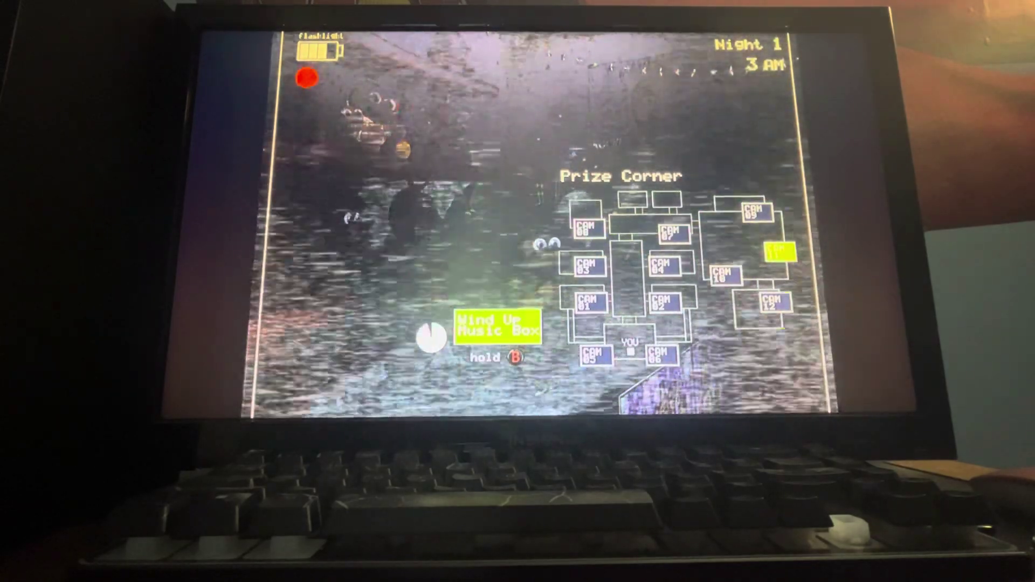
left_click(773, 301)
left_click(671, 234)
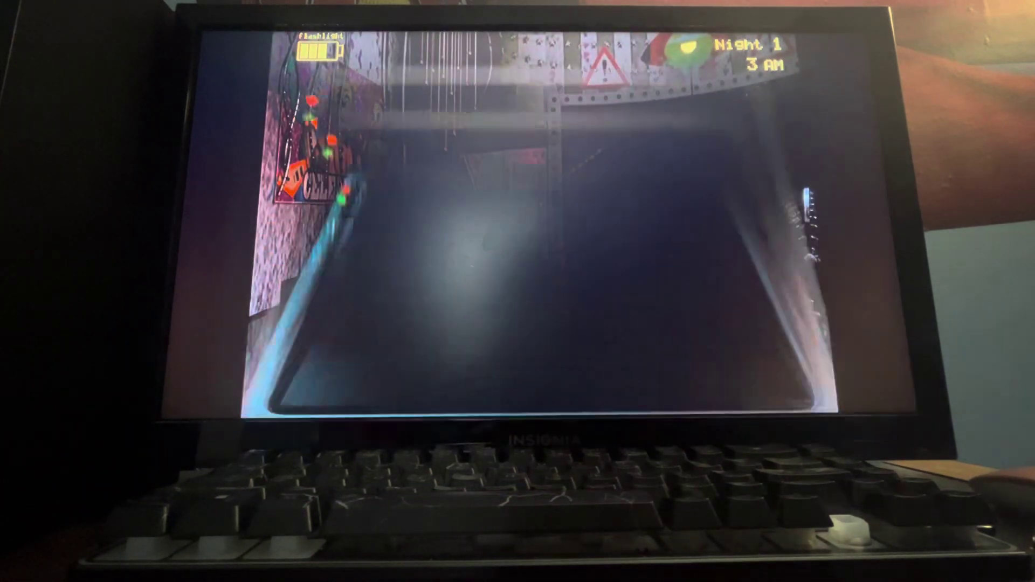
- Cycle Parts/Service, party room and vent feeds, watch Kid's Cove, then lower the monitor
left_click(534, 400)
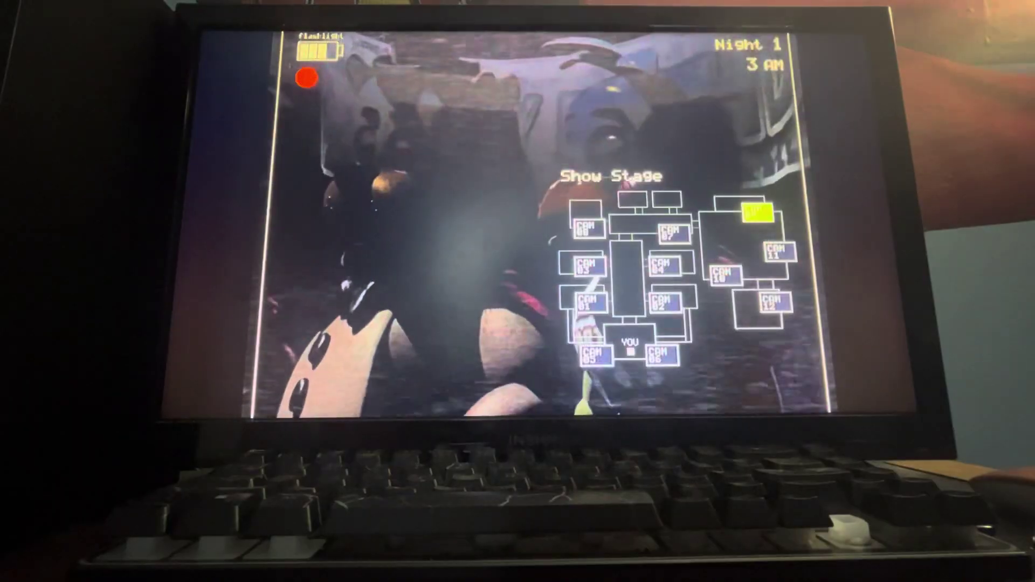
left_click(671, 233)
left_click(589, 229)
left_click(589, 266)
left_click(589, 302)
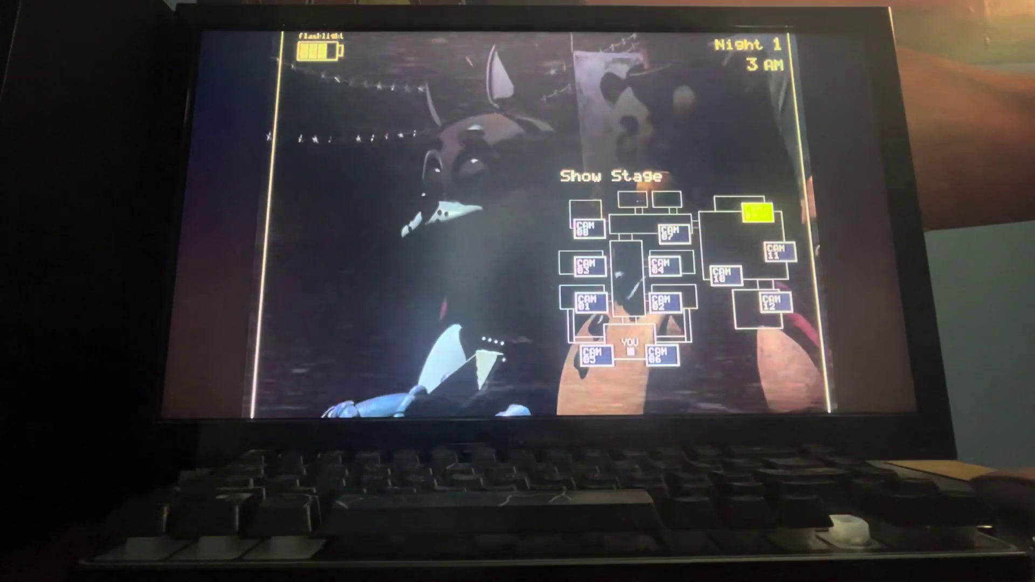
left_click(778, 252)
left_click(773, 302)
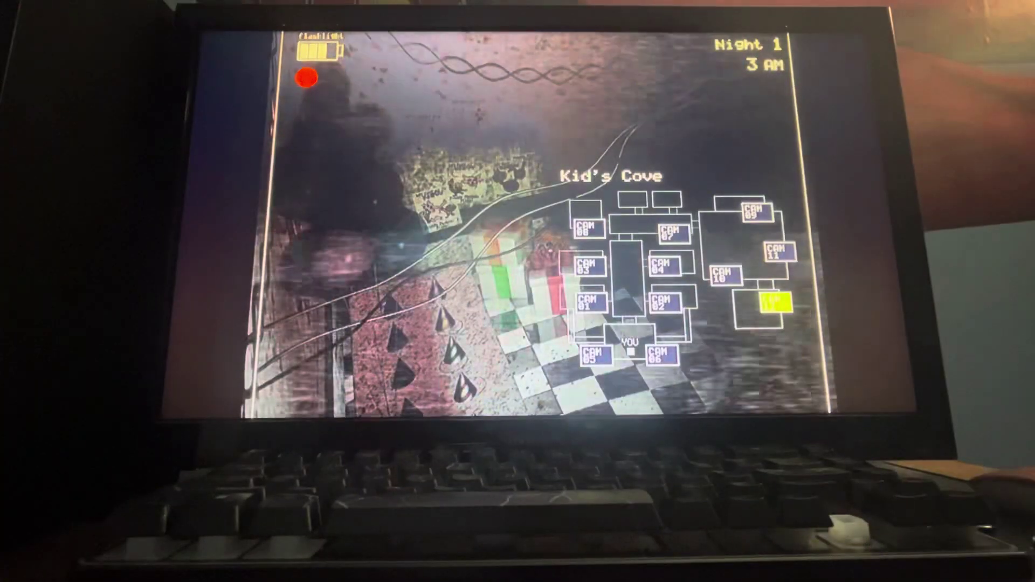
left_click(752, 400)
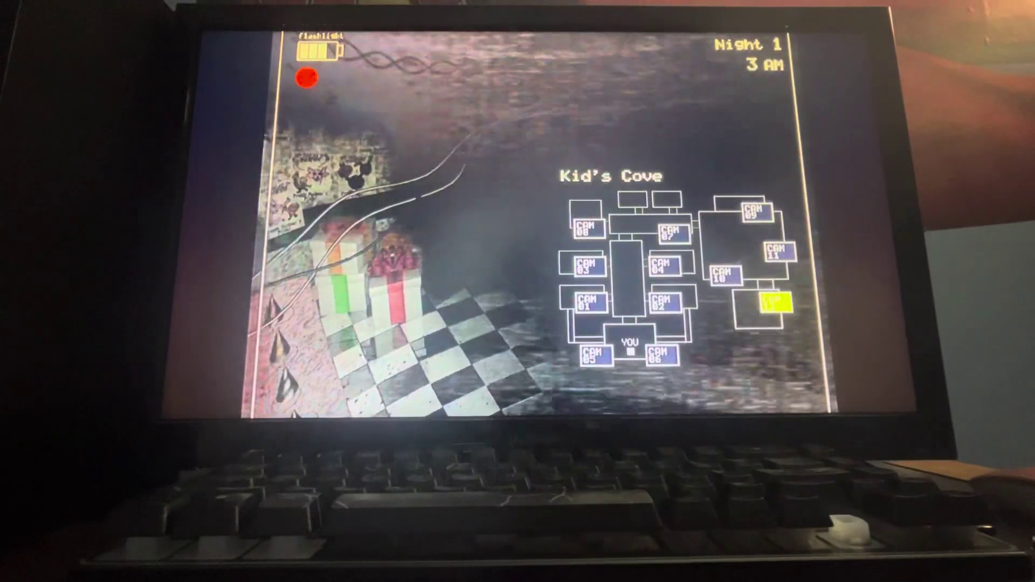
left_click(752, 400)
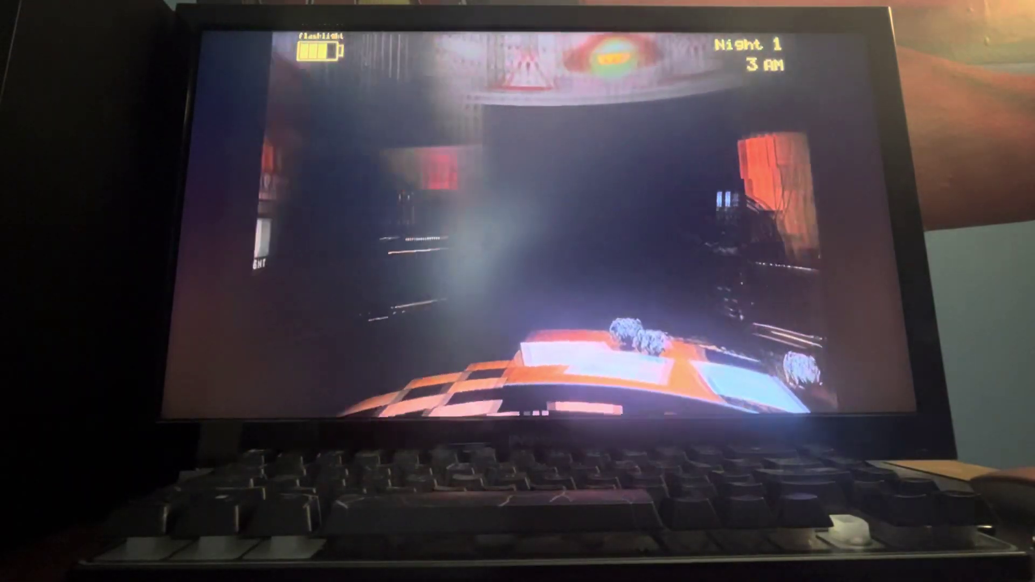
- Scan both office vents, then fully wind the Prize Corner music box and lower the monitor
key("ctrl")
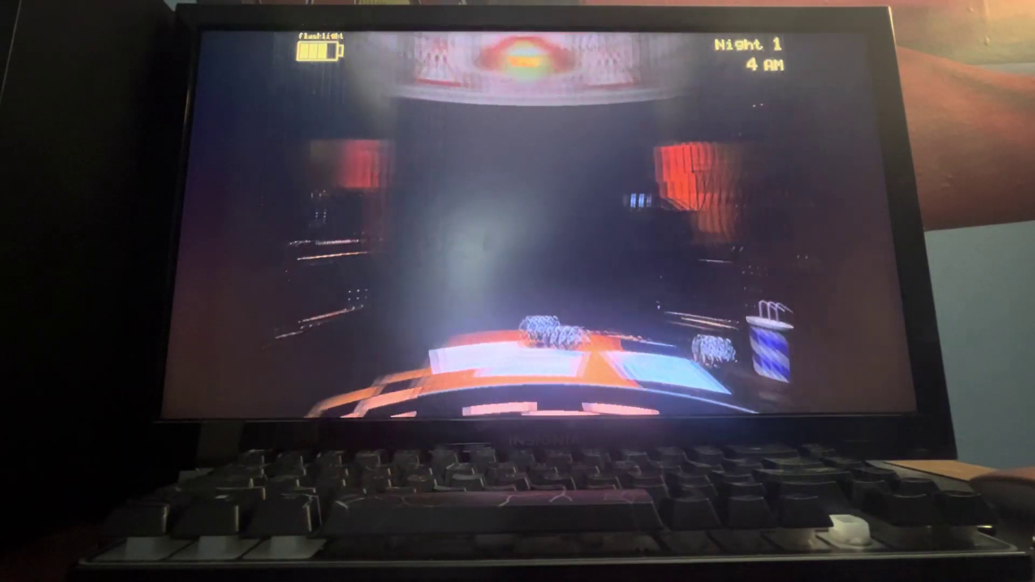
key("a")
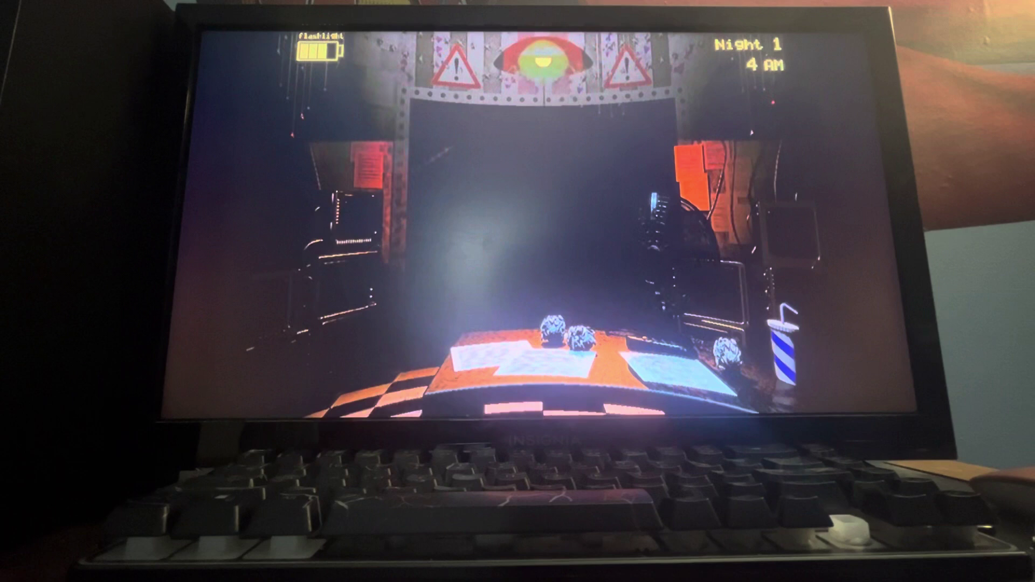
key("d")
key("d")
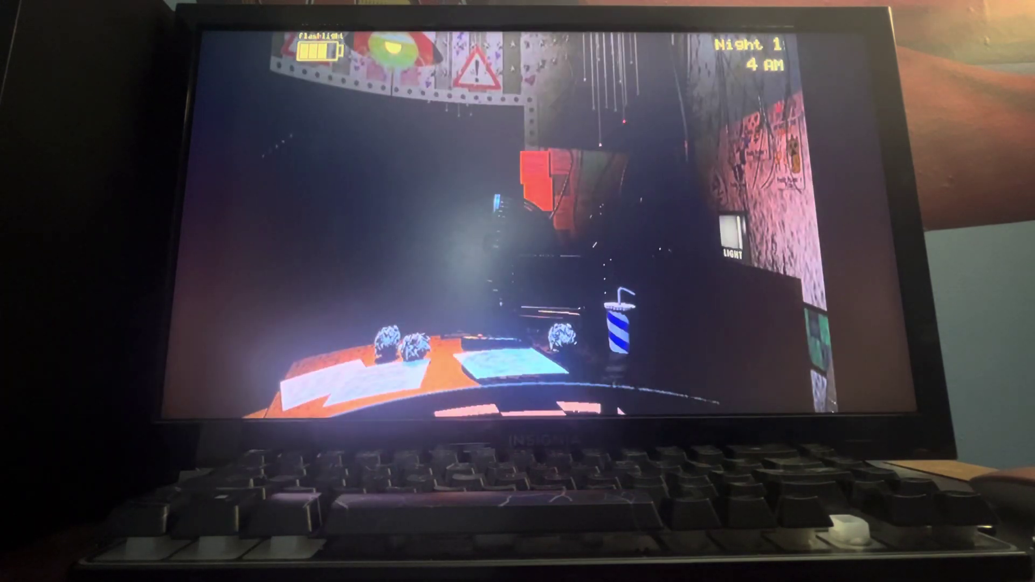
key("s")
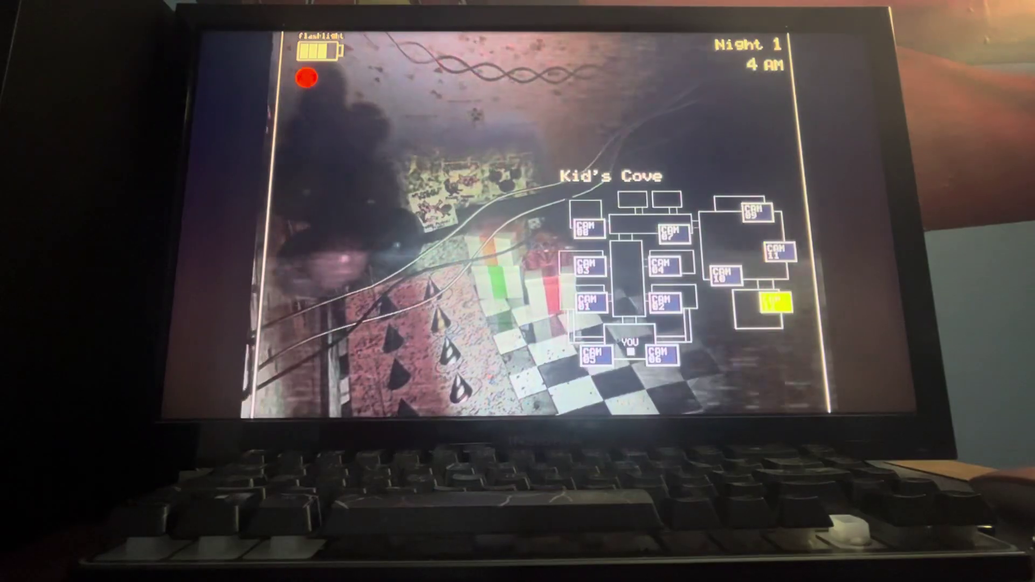
key("Right")
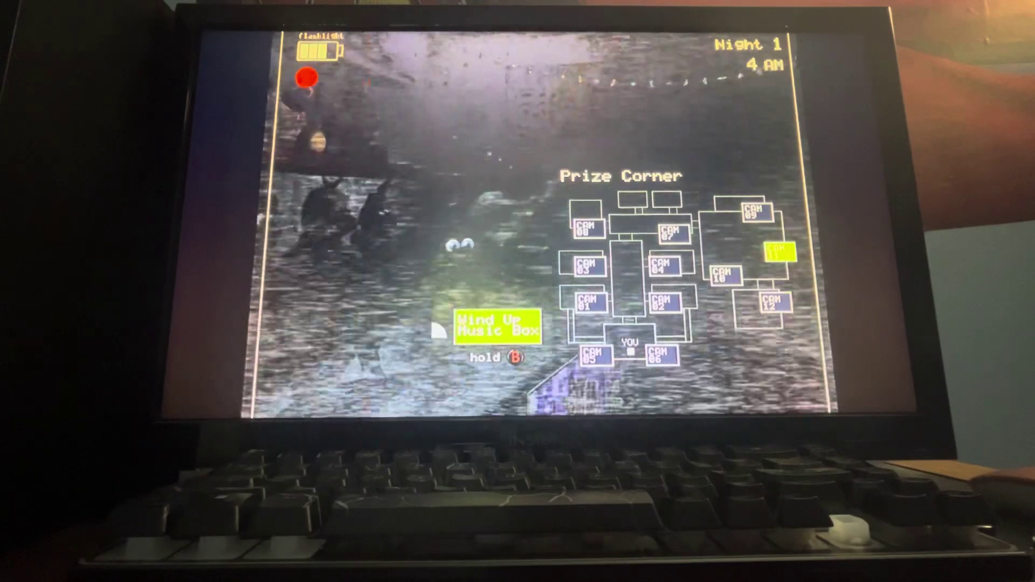
key("b")
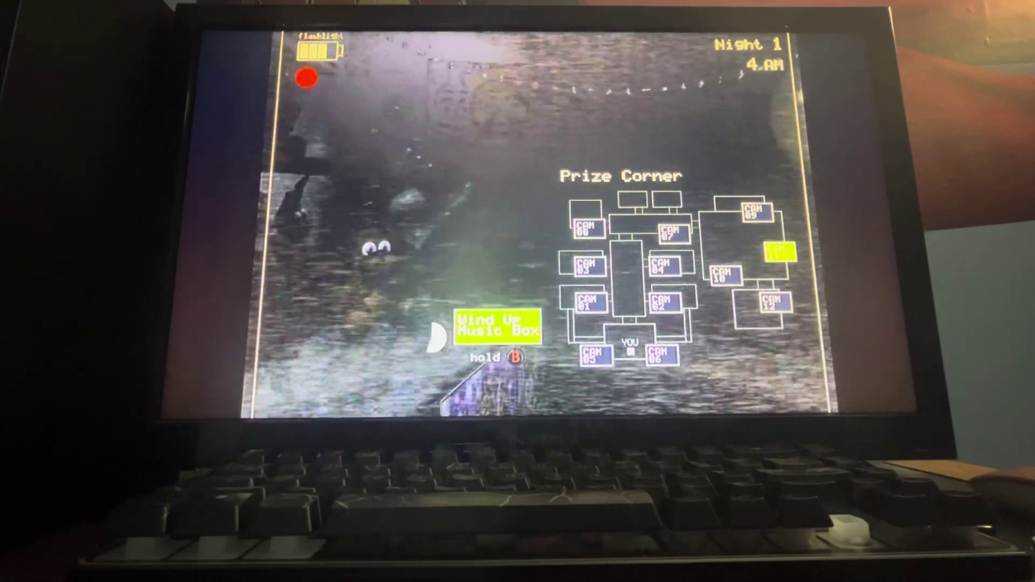
key("b")
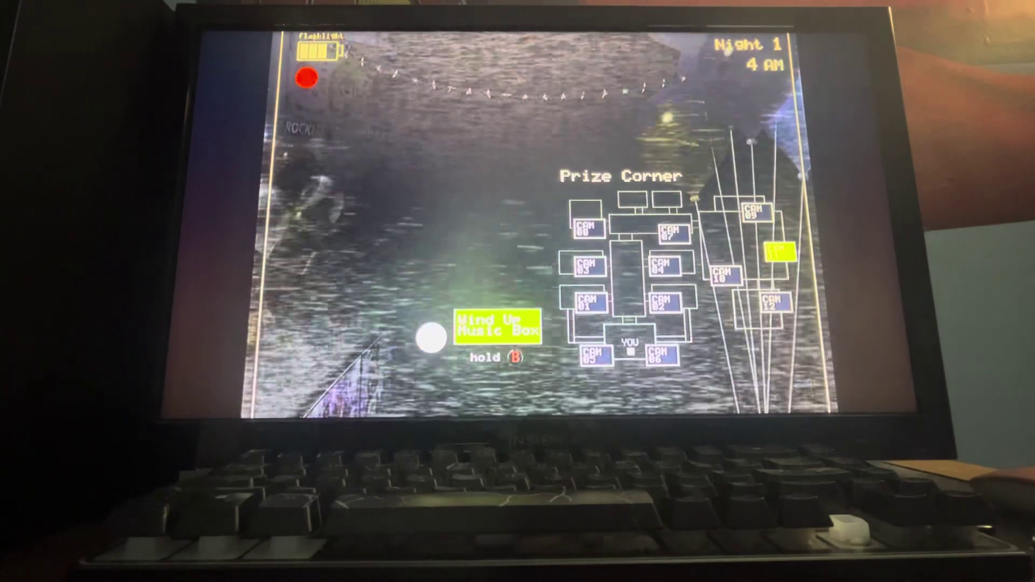
key("s")
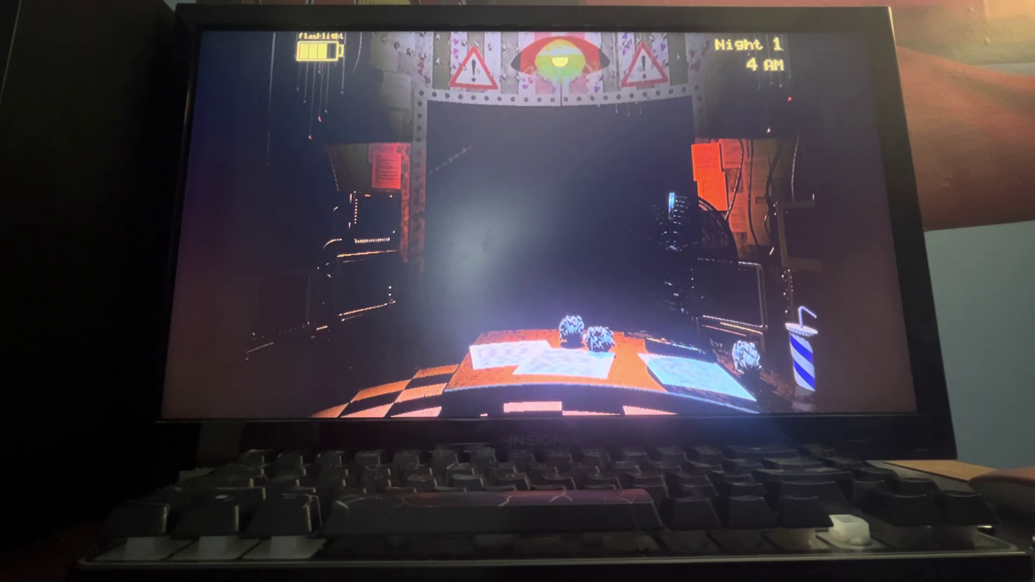
- Raise the monitor and check Main Hall, Show Stage, Parts/Service and Party Room 3
key("s")
left_click(674, 234)
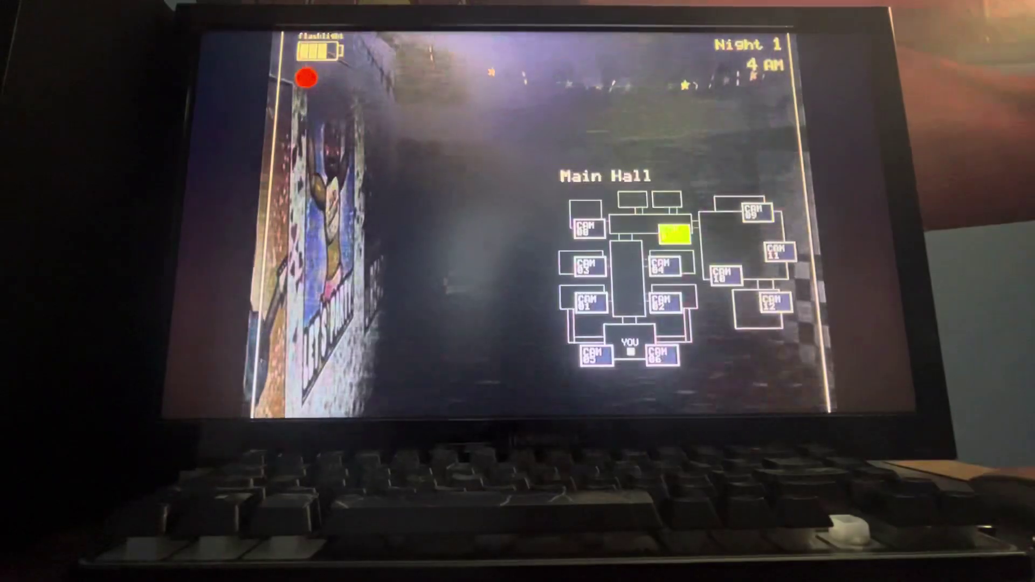
left_click(755, 212)
left_click(674, 234)
left_click(588, 229)
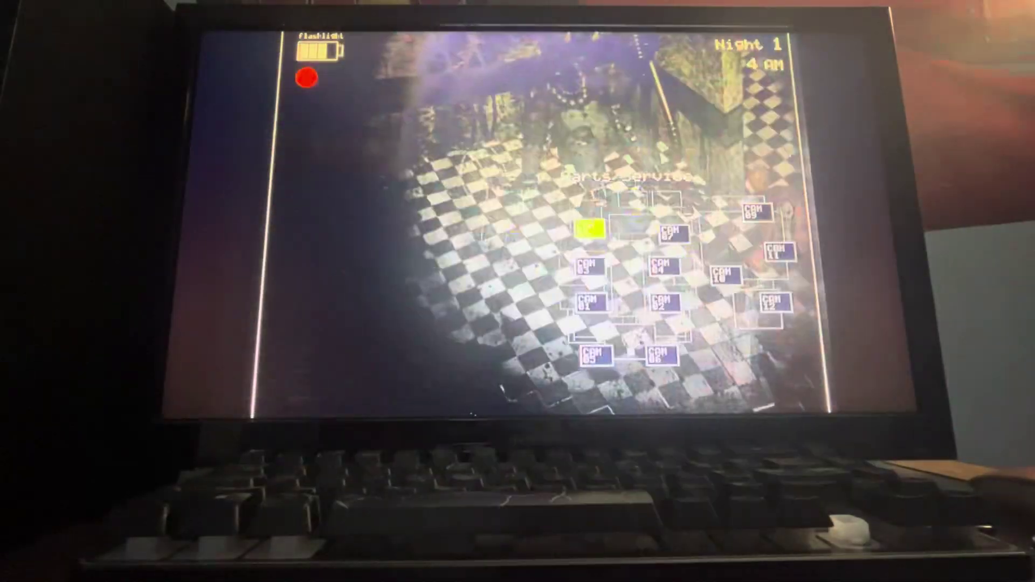
left_click(589, 267)
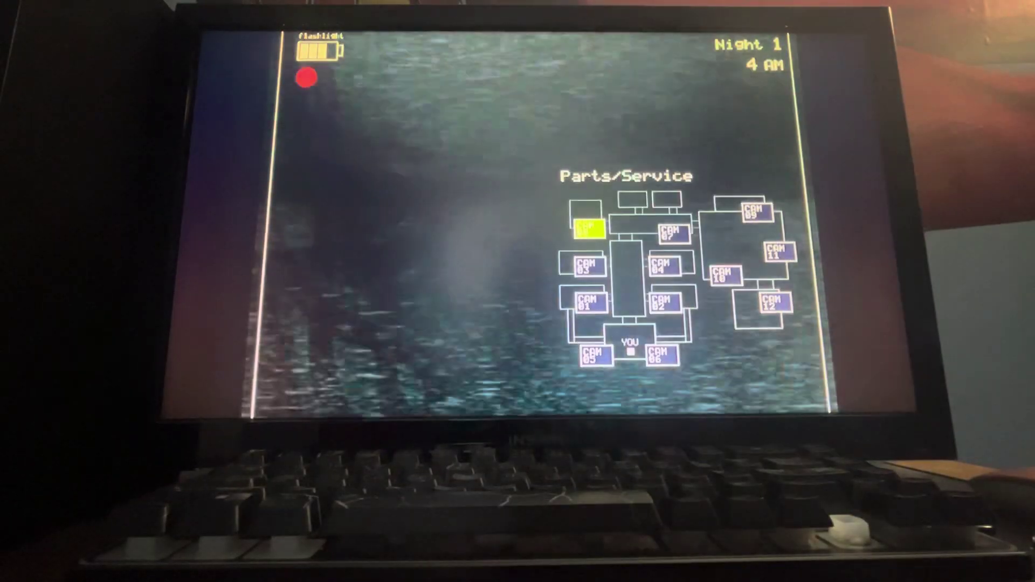
- Cycle the party room and vent cameras, end on Prize Corner, and lower the monitor
left_click(588, 266)
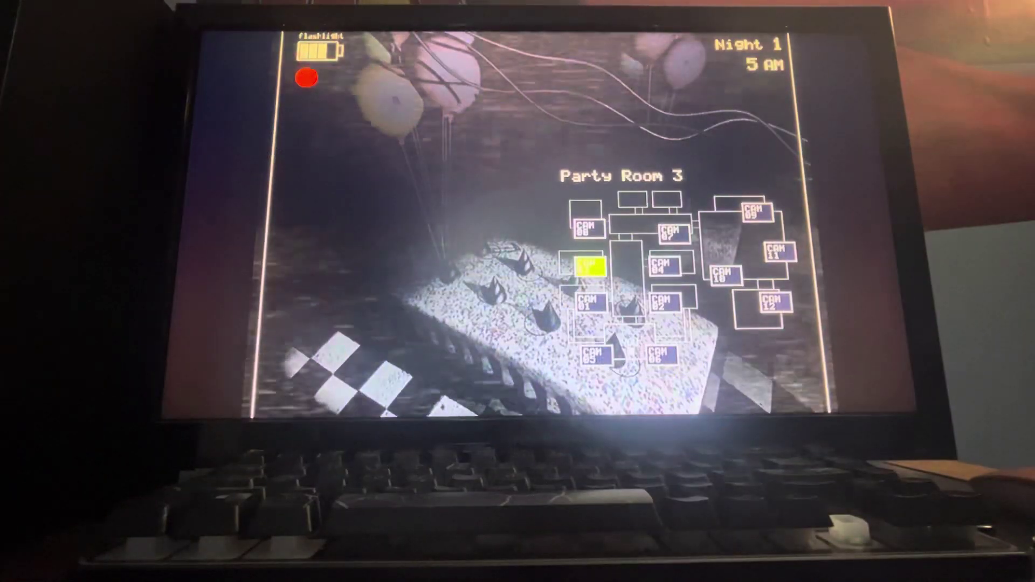
left_click(588, 301)
left_click(595, 354)
left_click(660, 353)
left_click(663, 302)
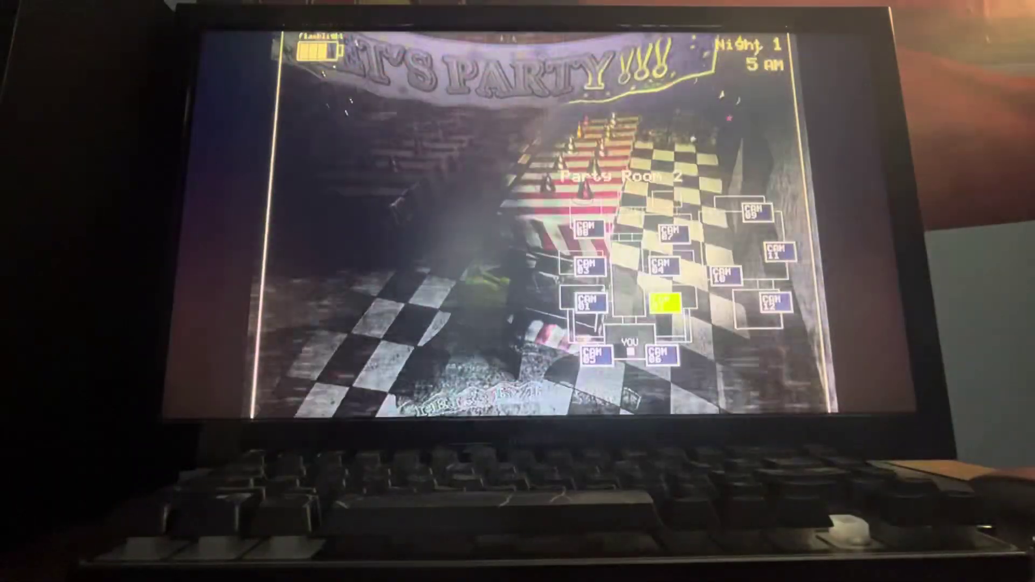
left_click(661, 265)
left_click(669, 233)
left_click(776, 253)
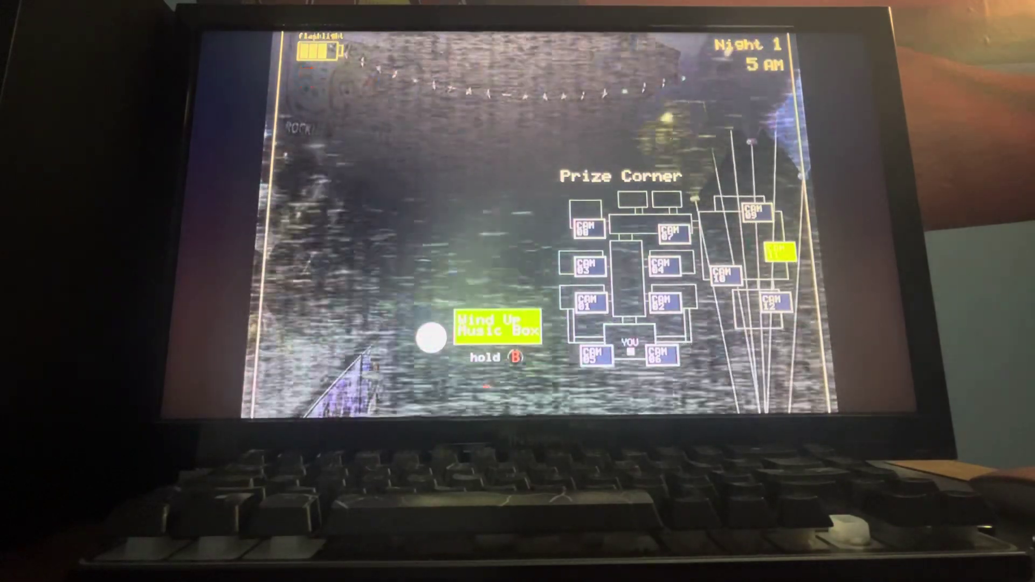
left_click(646, 401)
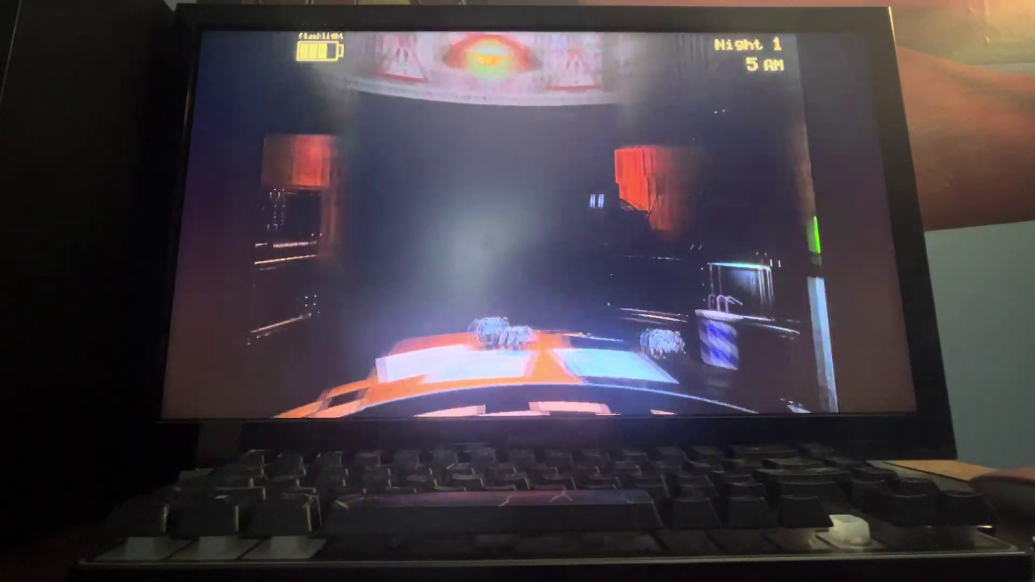